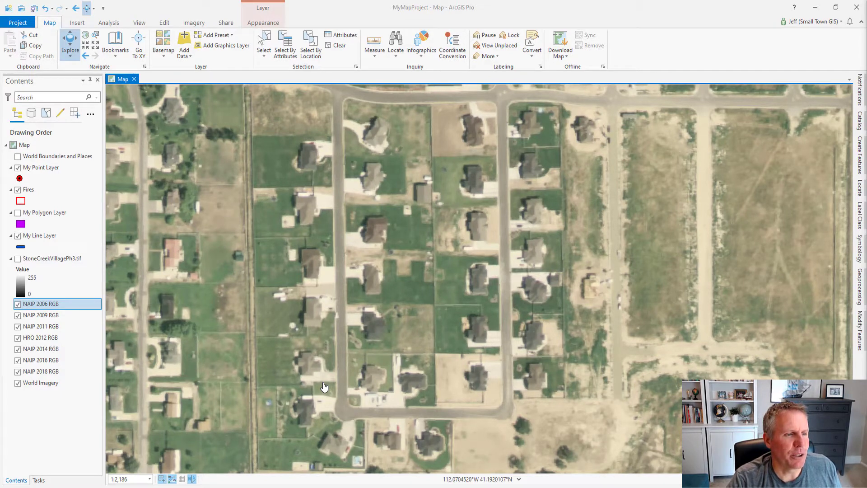
# Step: Enable the Swipe effect from the Appearance tab, with NAIP 2006 RGB as the swipe layer
pyautogui.click(67, 435)
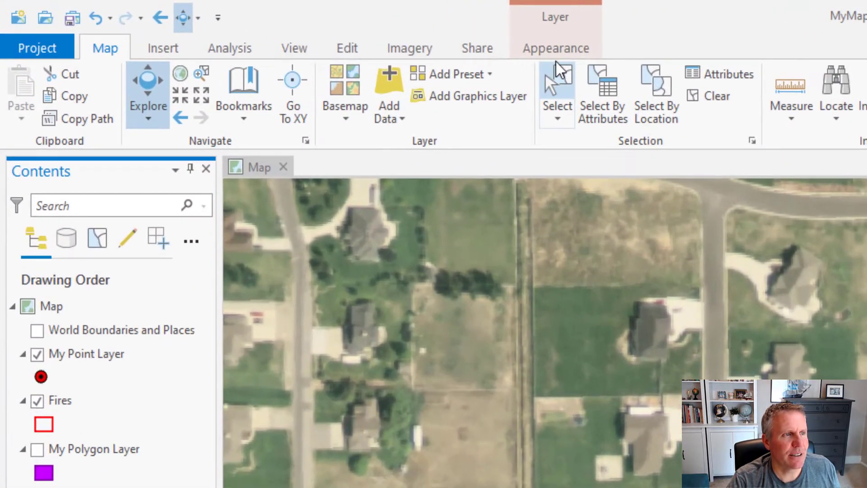
pyautogui.click(563, 48)
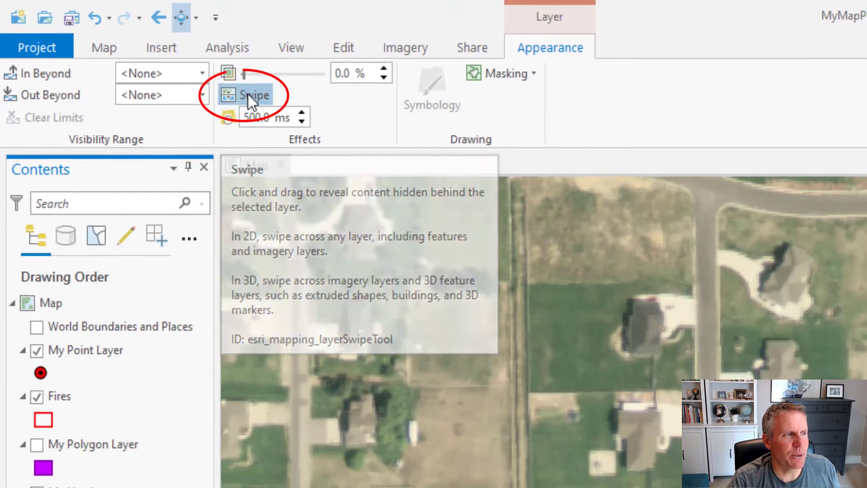
pyautogui.click(248, 94)
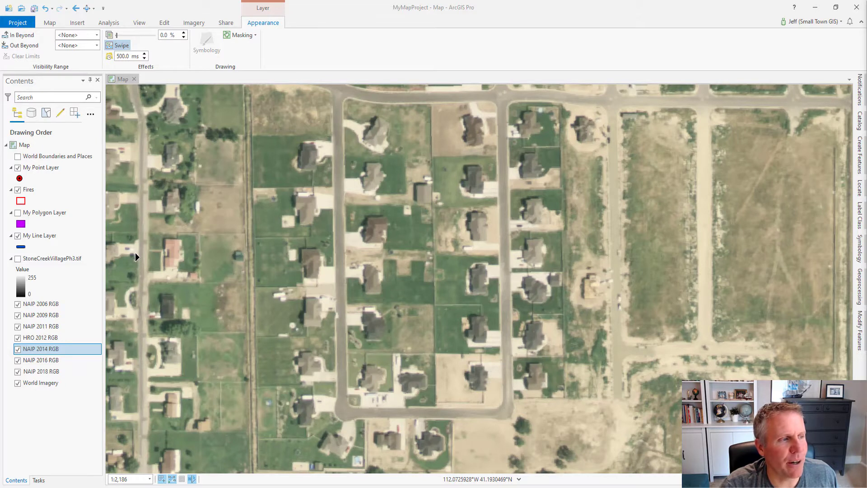
pyautogui.click(41, 303)
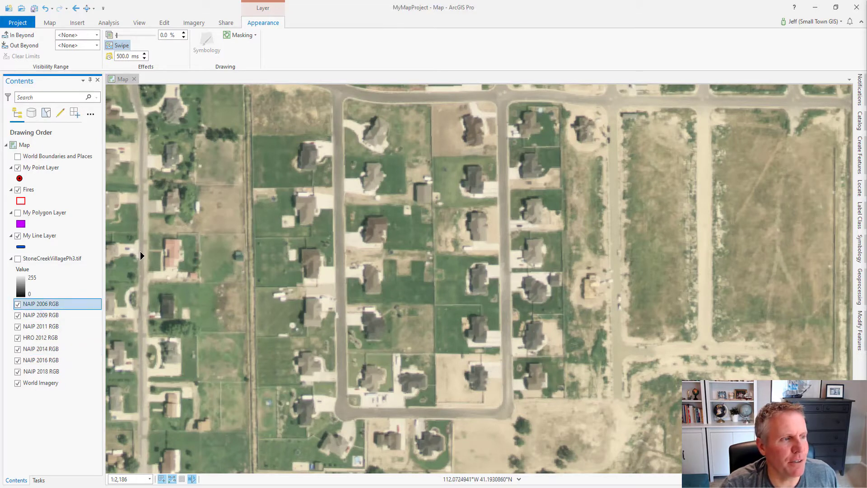
# Step: Swipe NAIP 2006 RGB back three times across the map, then turn that layer off
pyautogui.moveTo(133, 253); pyautogui.dragTo(219, 336)
pyautogui.moveTo(462, 98); pyautogui.dragTo(456, 271)
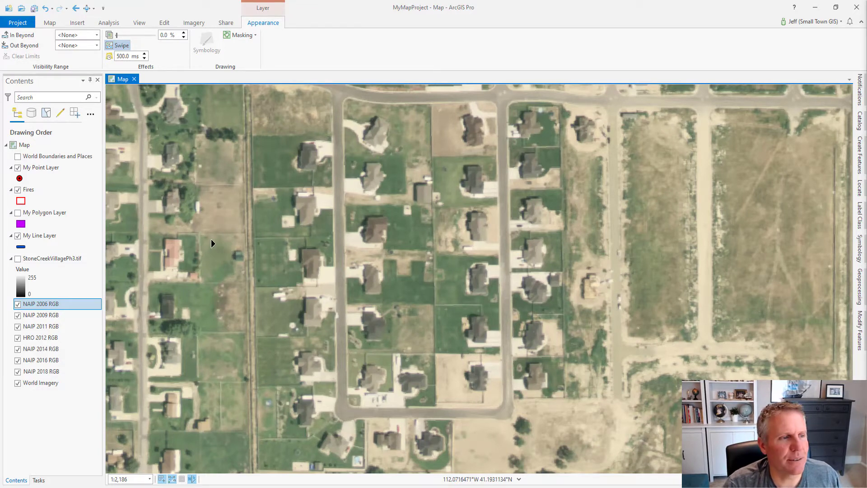
pyautogui.moveTo(188, 225); pyautogui.dragTo(85, 306)
pyautogui.click(18, 305)
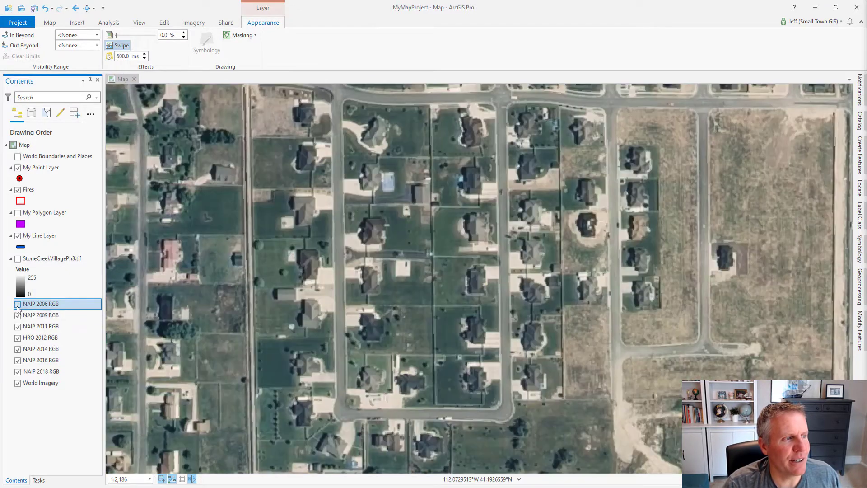
# Step: Make NAIP 2009 RGB the swipe layer and peel it back over the imagery beneath
pyautogui.click(41, 315)
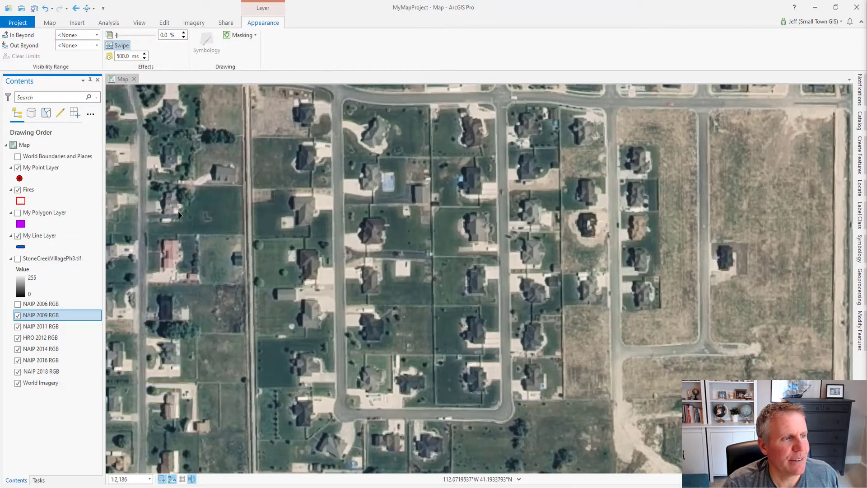
pyautogui.moveTo(523, 103); pyautogui.dragTo(560, 85)
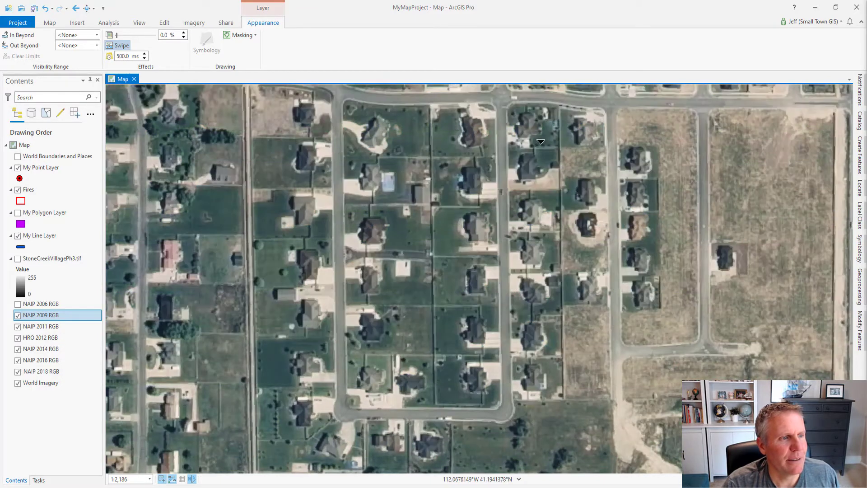
# Step: Turn off NAIP 2009 RGB and swipe NAIP 2011 RGB against the HRO 2012 imagery
pyautogui.click(18, 315)
pyautogui.click(29, 327)
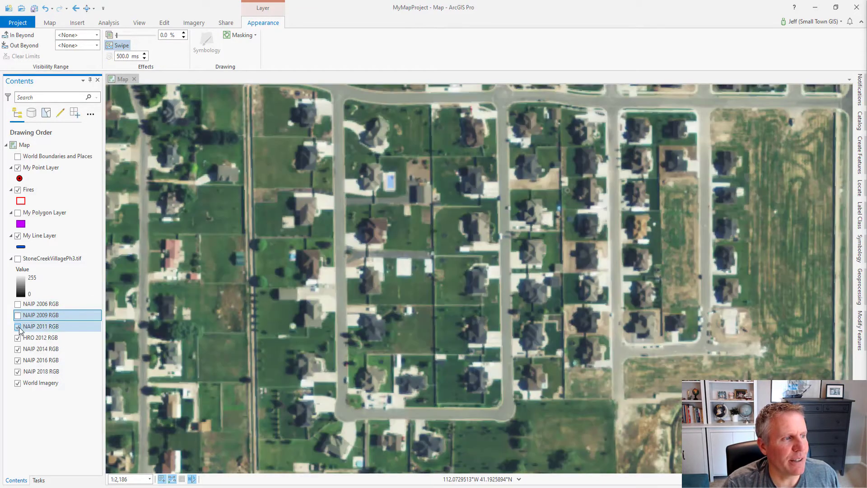
pyautogui.moveTo(150, 251); pyautogui.dragTo(737, 355)
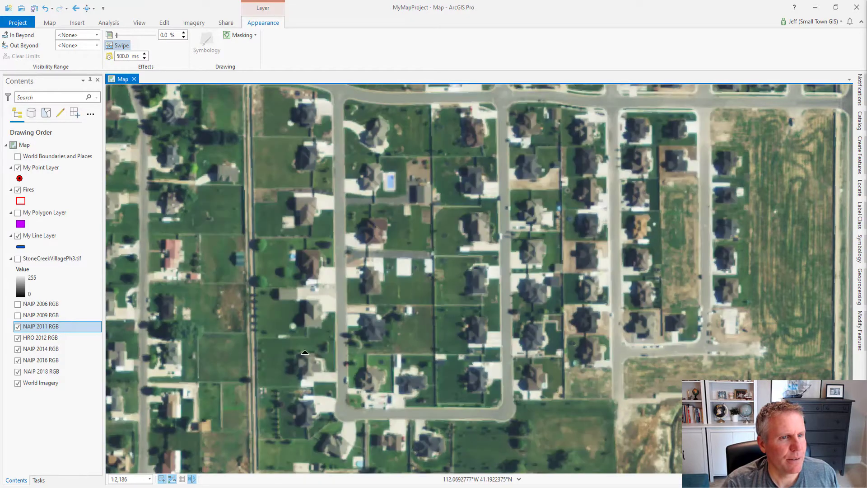
# Step: Turn off NAIP 2011 RGB, swipe the HRO 2012 imagery, then hide HRO 2012 RGB
pyautogui.click(18, 327)
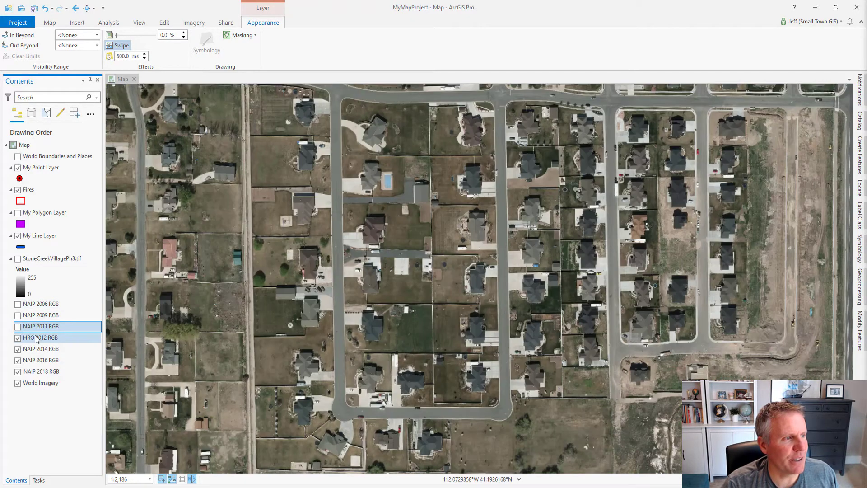
pyautogui.moveTo(190, 267)
pyautogui.mouseDown()
pyautogui.moveTo(768, 268)
pyautogui.moveTo(578, 268)
pyautogui.moveTo(375, 250)
pyautogui.moveTo(228, 253)
pyautogui.moveTo(704, 255)
pyautogui.moveTo(215, 248)
pyautogui.moveTo(675, 260)
pyautogui.moveTo(227, 272)
pyautogui.moveTo(806, 314)
pyautogui.mouseUp()
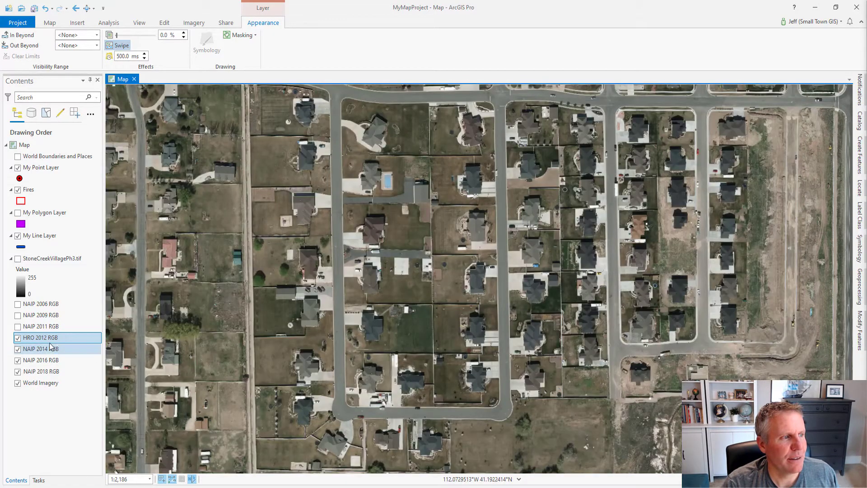
pyautogui.click(17, 338)
# Step: Swipe NAIP 2014 RGB against the 2016 imagery, then turn NAIP 2014 RGB off
pyautogui.click(37, 350)
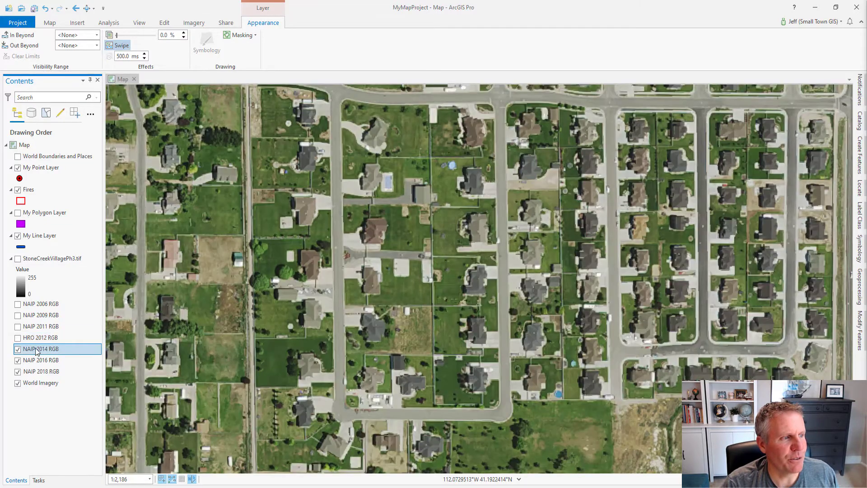
pyautogui.moveTo(163, 200)
pyautogui.mouseDown()
pyautogui.moveTo(705, 244)
pyautogui.moveTo(234, 260)
pyautogui.moveTo(578, 266)
pyautogui.moveTo(741, 285)
pyautogui.moveTo(375, 303)
pyautogui.moveTo(380, 322)
pyautogui.moveTo(716, 319)
pyautogui.moveTo(195, 312)
pyautogui.moveTo(734, 313)
pyautogui.moveTo(423, 324)
pyautogui.moveTo(189, 318)
pyautogui.moveTo(783, 315)
pyautogui.moveTo(104, 366)
pyautogui.mouseUp()
pyautogui.click(18, 350)
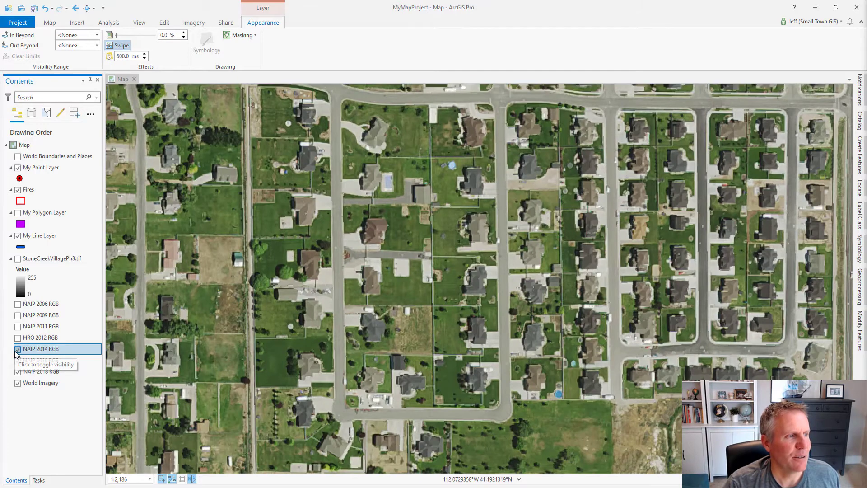
# Step: Swipe NAIP 2016 RGB against the 2018 imagery, then turn NAIP 2016 RGB off
pyautogui.click(34, 360)
pyautogui.moveTo(107, 281); pyautogui.dragTo(773, 343)
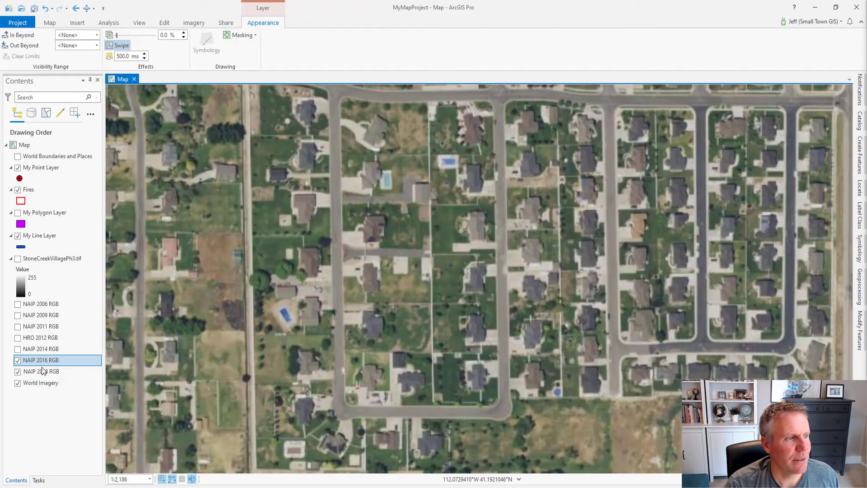
pyautogui.click(18, 360)
# Step: Make NAIP 2018 RGB the swipe layer and peel it back twice across the map
pyautogui.click(43, 371)
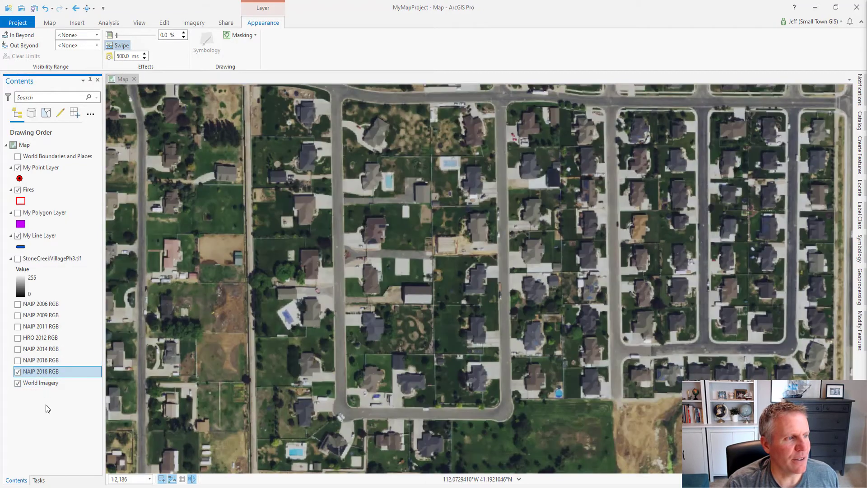
pyautogui.moveTo(161, 213); pyautogui.dragTo(108, 271)
pyautogui.moveTo(491, 123); pyautogui.dragTo(266, 342)
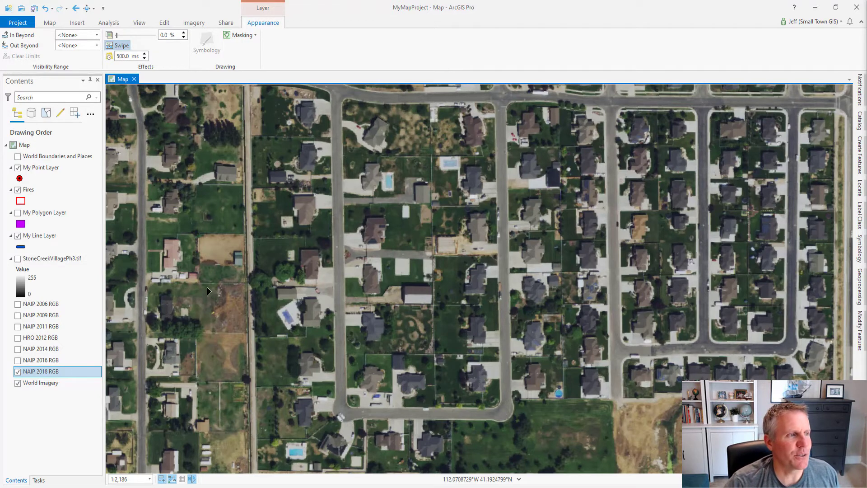
# Step: Turn on My Polygon Layer, bring its magenta polygon into view, and make it the swipe layer
pyautogui.click(18, 212)
pyautogui.click(11, 213)
pyautogui.click(11, 213)
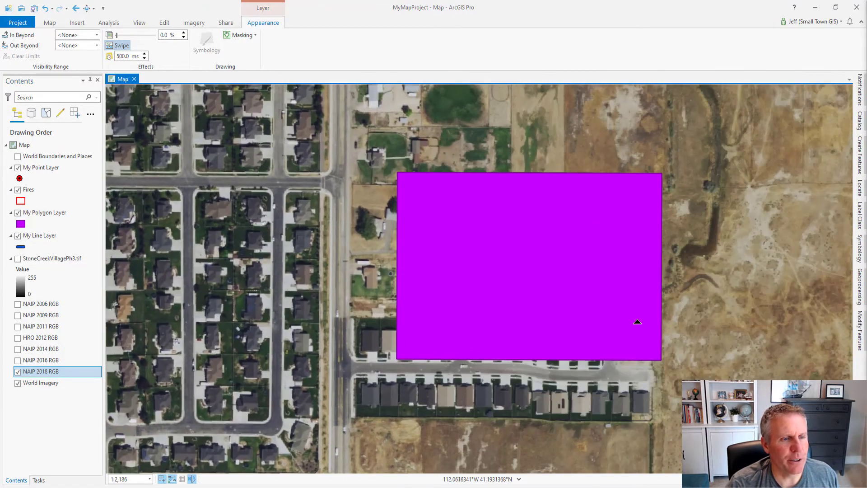
pyautogui.click(637, 321)
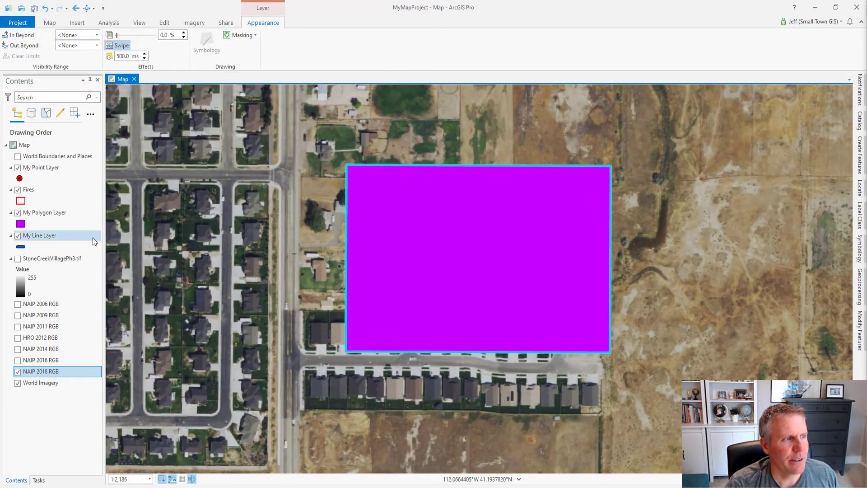
pyautogui.click(48, 214)
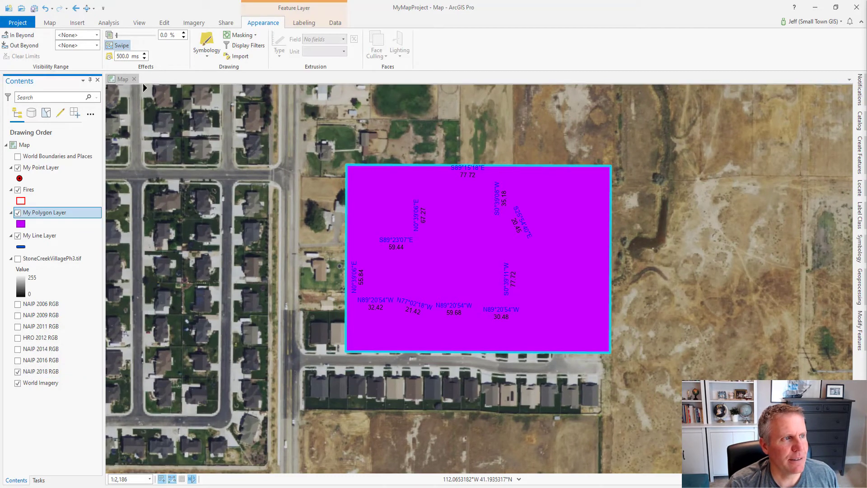
# Step: Swipe the magenta polygon away twice to reveal My Line Layer's boundary and houses
pyautogui.moveTo(298, 271); pyautogui.dragTo(236, 339)
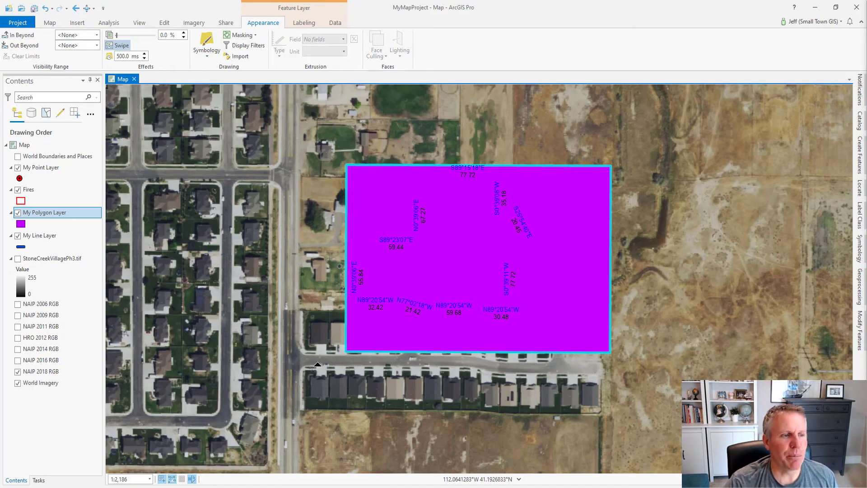
pyautogui.moveTo(228, 297); pyautogui.dragTo(738, 376)
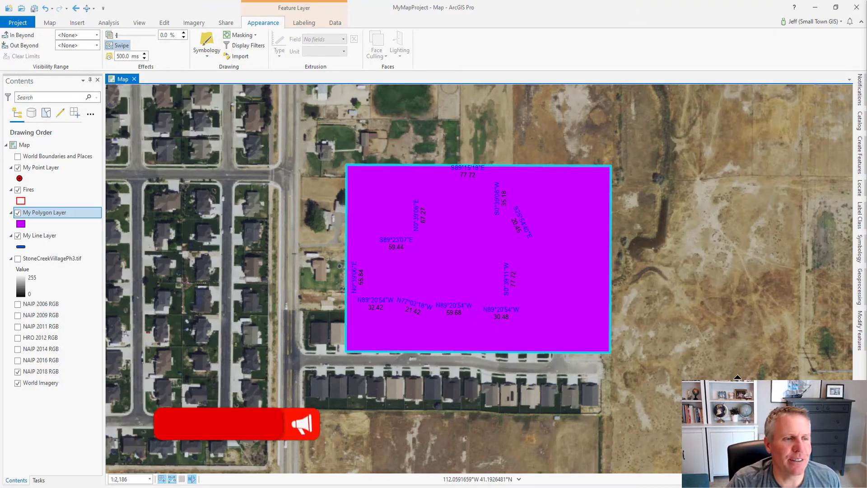